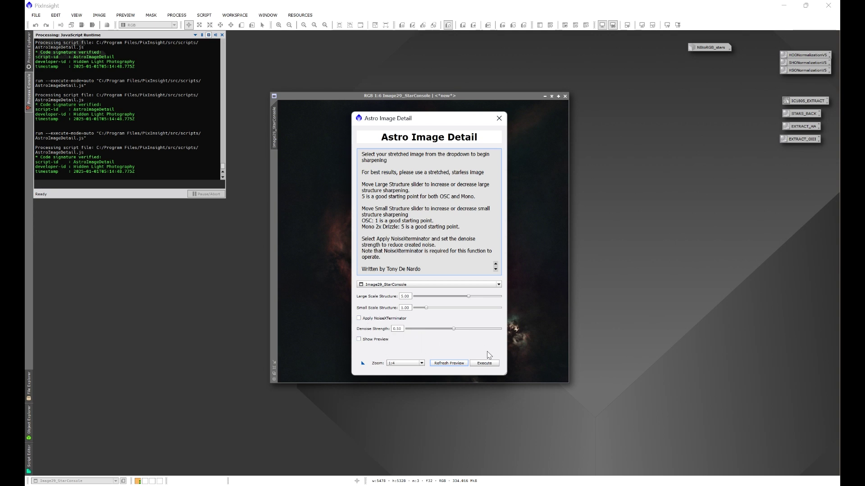
Step: Close the Astro Image Detail dialog and the Process Console panel
left_click(499, 118)
left_click(222, 34)
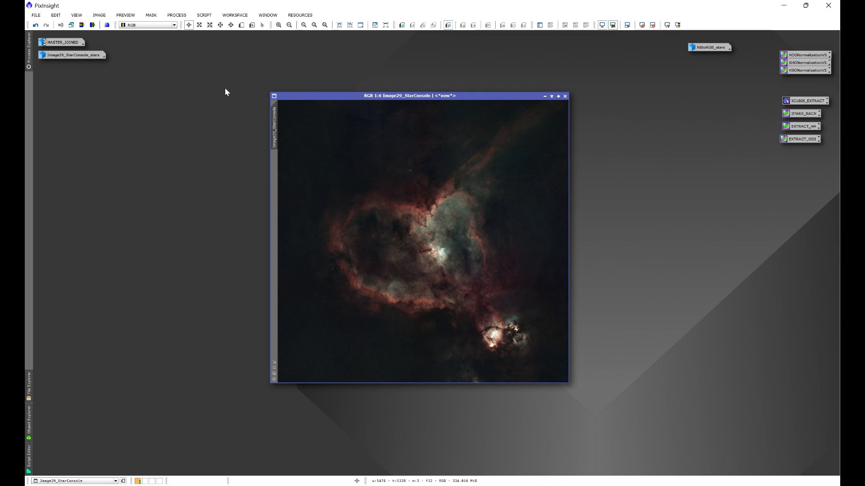
left_click(306, 15)
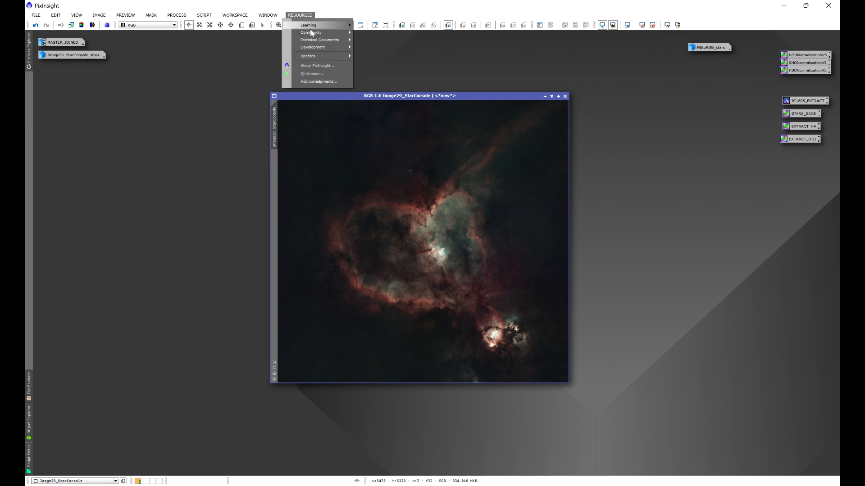
mouse_move(317, 58)
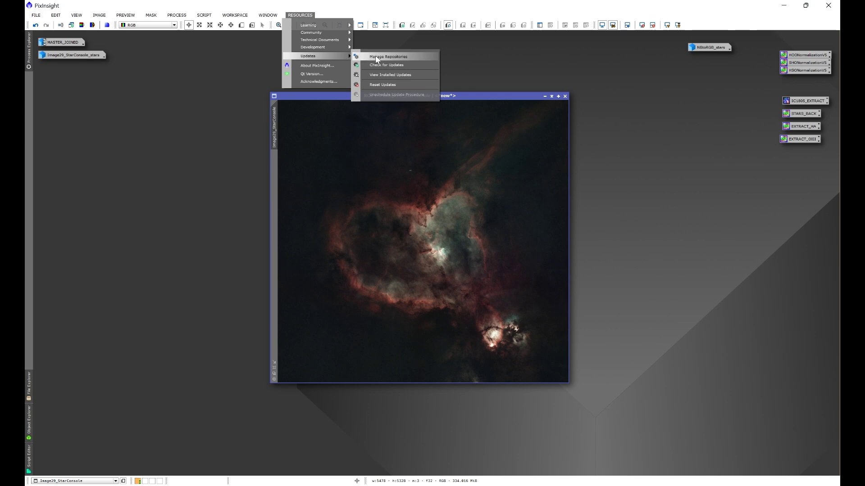
left_click(678, 236)
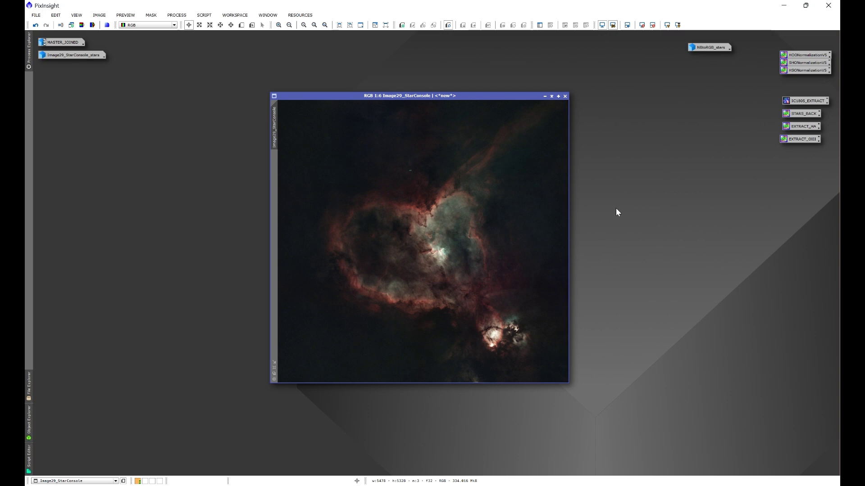
left_click(204, 14)
mouse_move(214, 62)
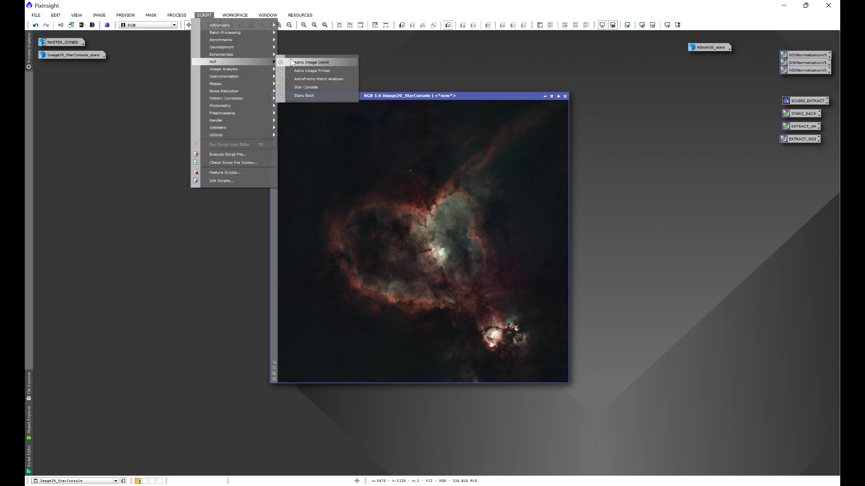
left_click(608, 239)
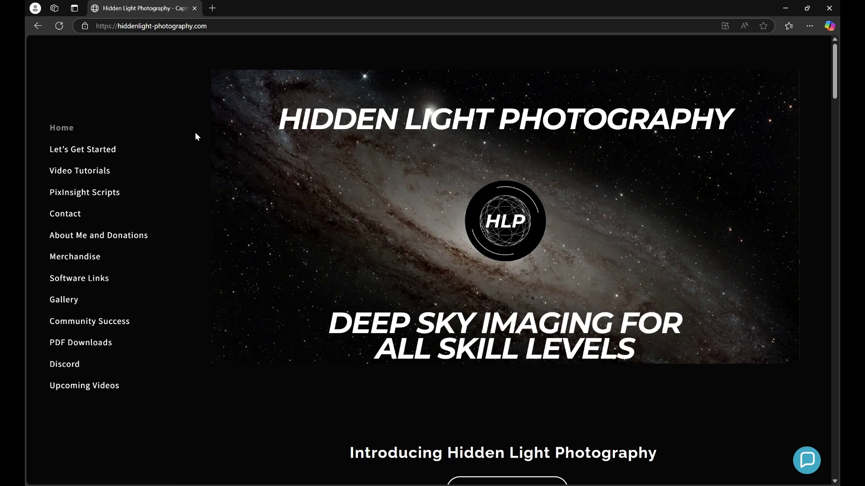
Step: Copy the scripts repository address from the Hidden Light Photography PixInsight Scripts page
left_click(98, 197)
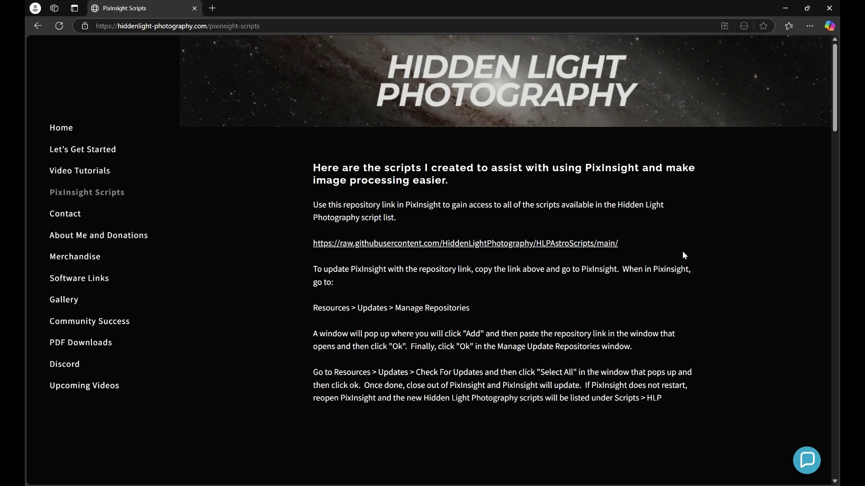
left_click(448, 245)
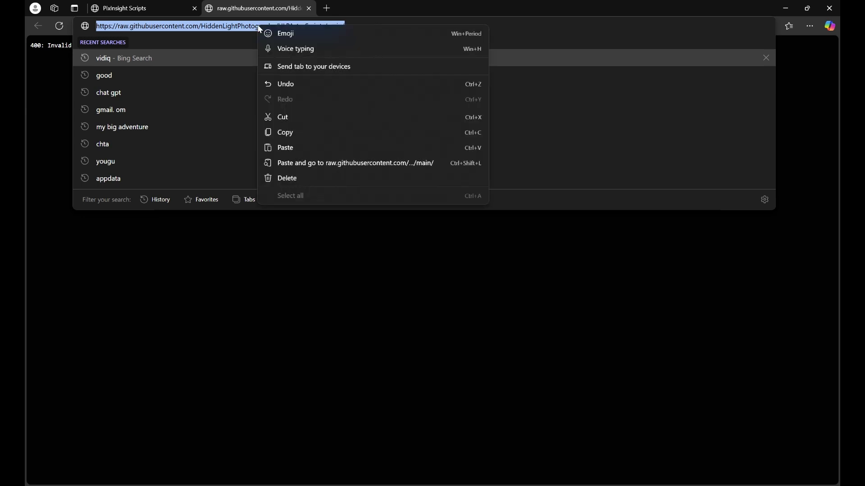
left_click(289, 133)
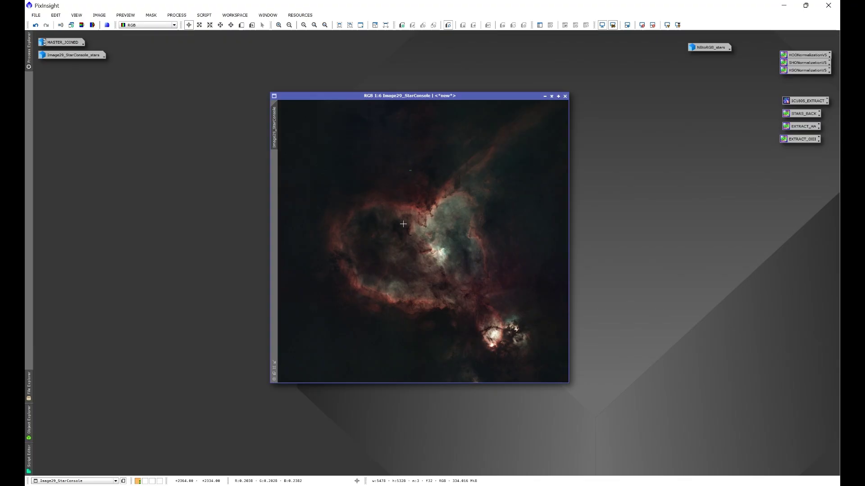
Step: Add the copied Hidden Light Photography GitHub address to PixInsight's update repositories
left_click(302, 16)
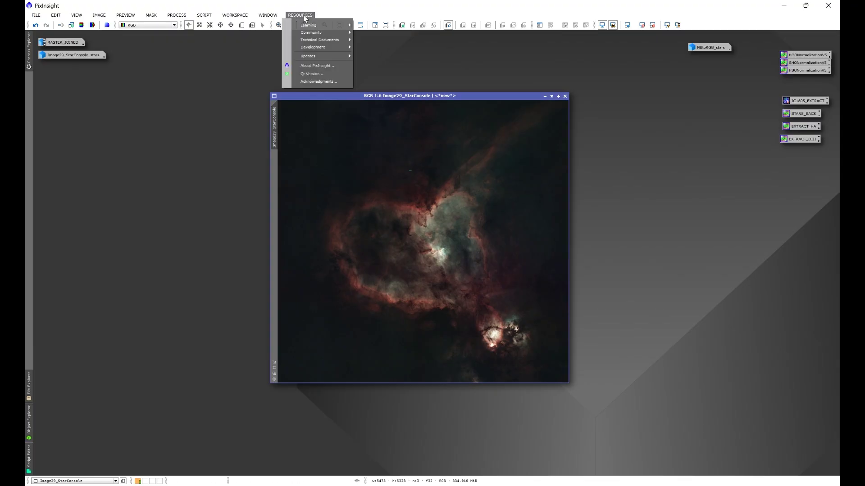
mouse_move(315, 55)
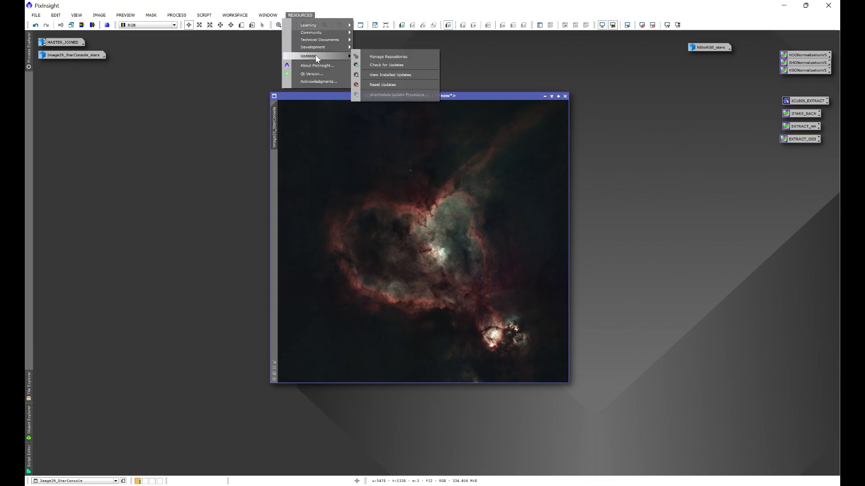
left_click(371, 58)
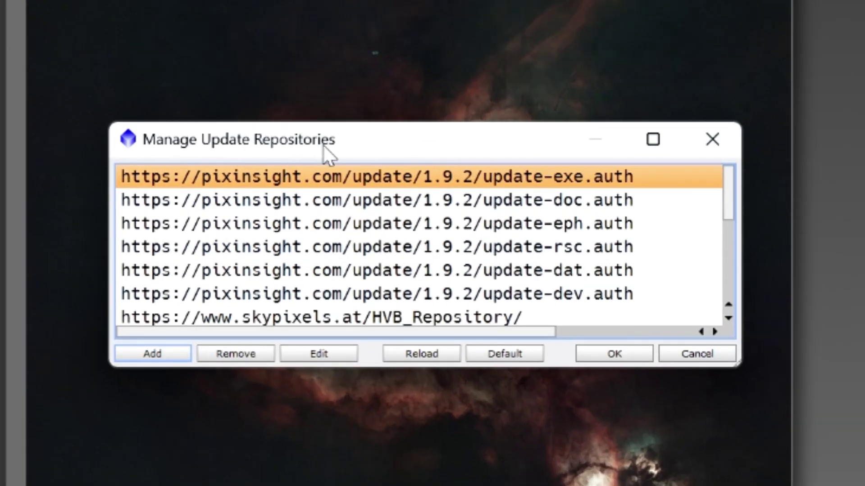
left_click(170, 356)
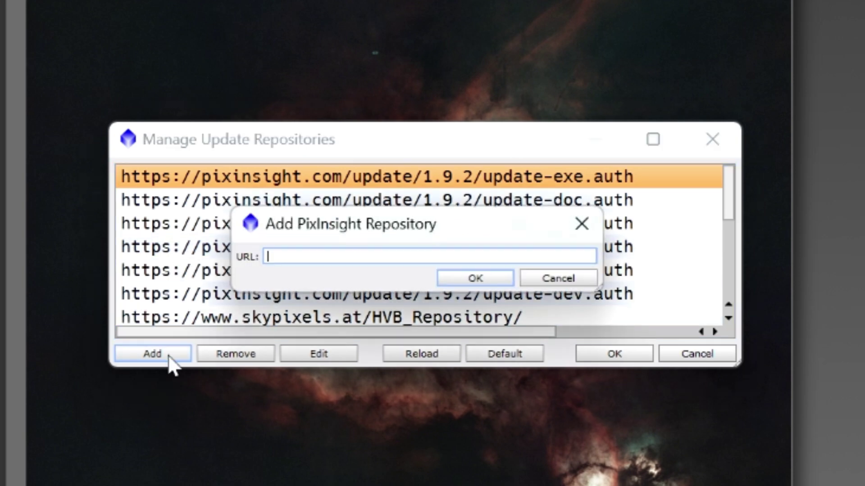
key("ctrl+v")
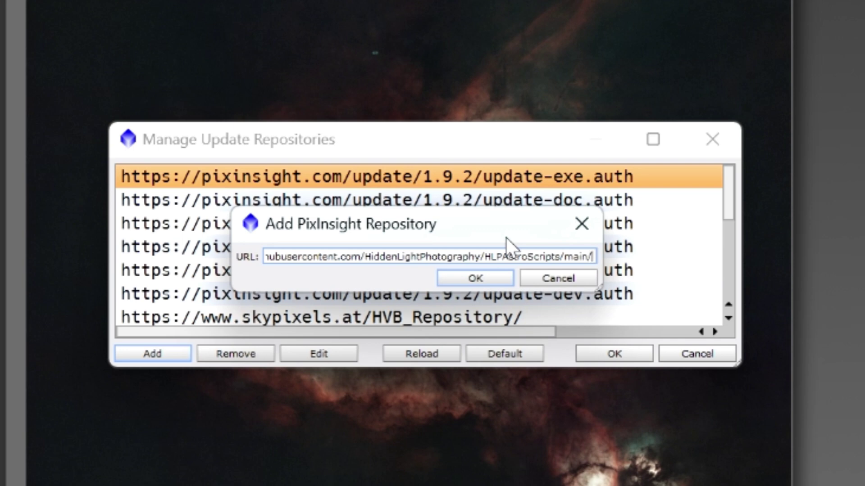
left_click(597, 236)
scroll(588, 235, "down", 3)
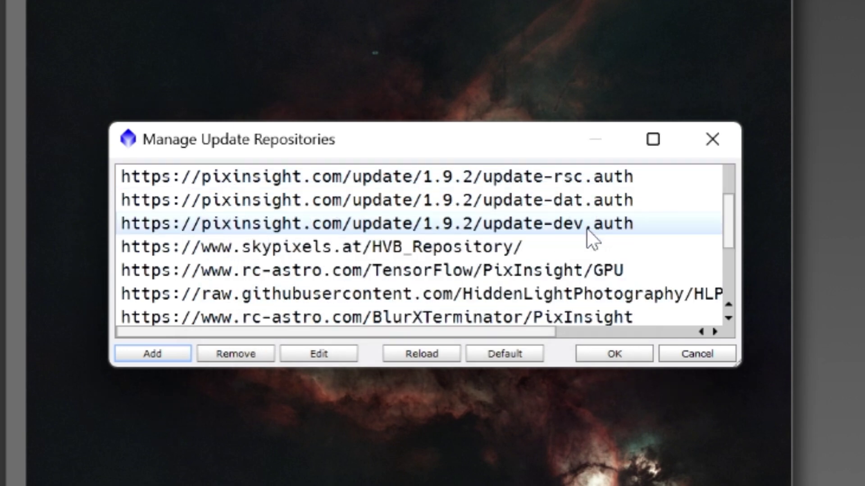
left_click(255, 176)
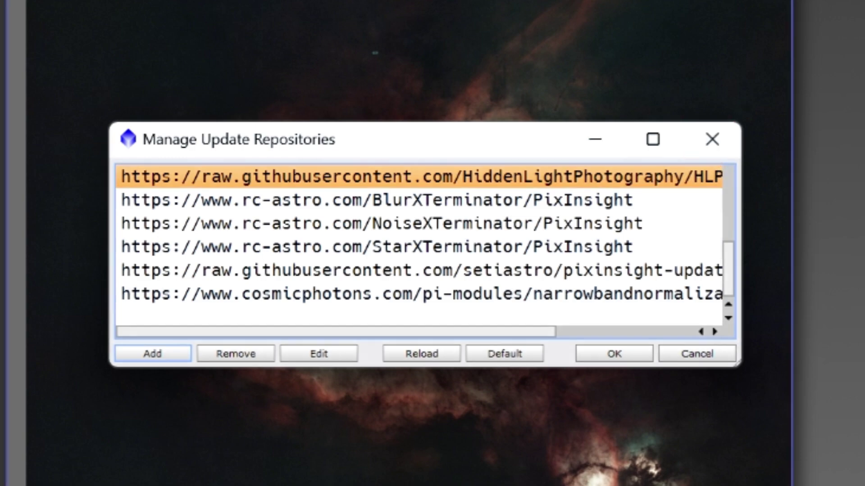
left_click(712, 139)
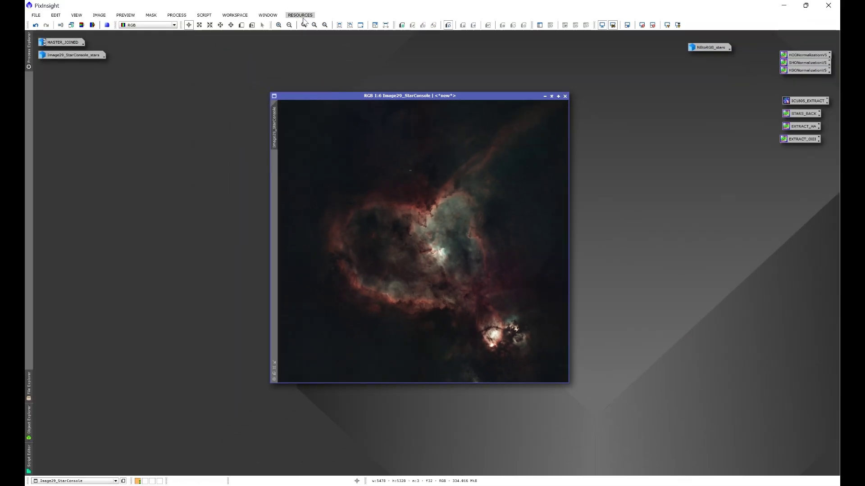
Step: Run Check for Updates and dismiss the 'no updates available' message
left_click(301, 16)
mouse_move(307, 57)
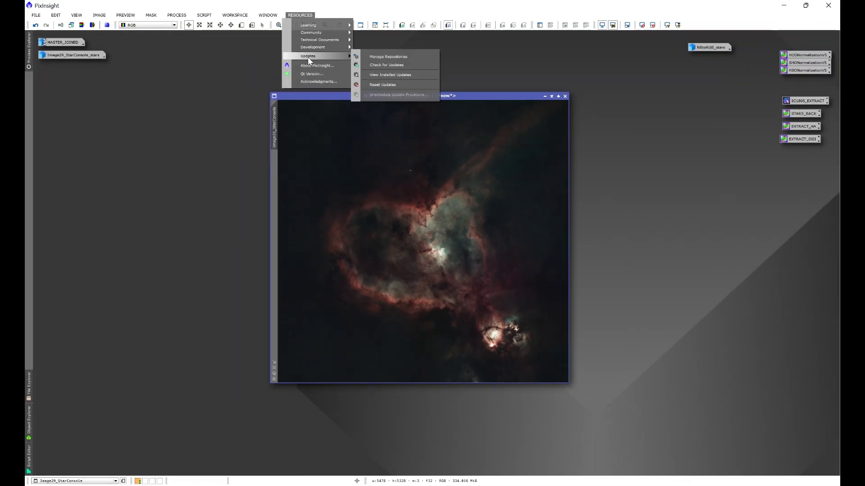
left_click(383, 64)
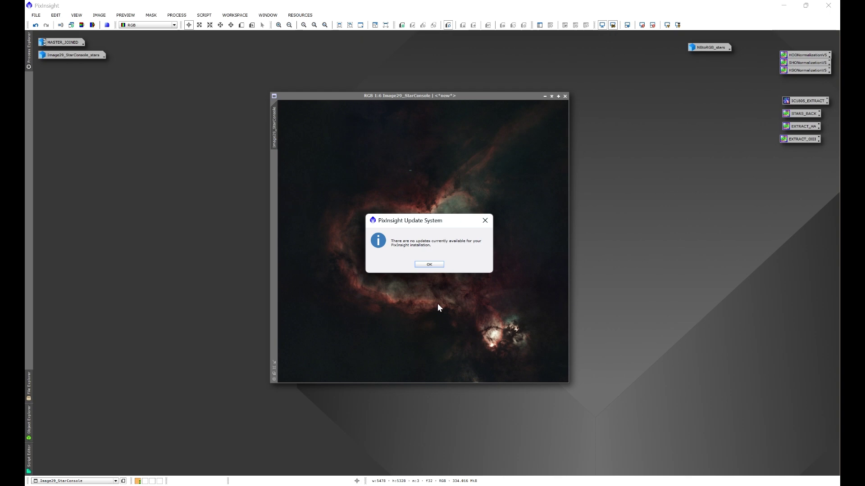
left_click(485, 221)
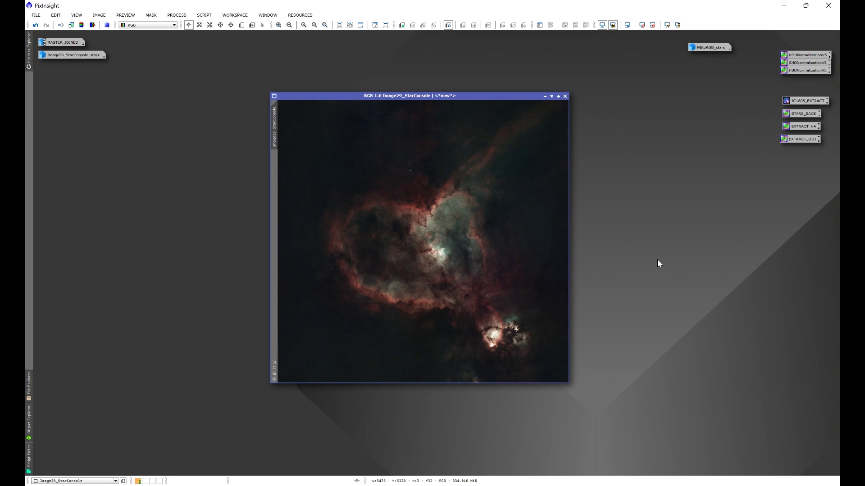
left_click(206, 15)
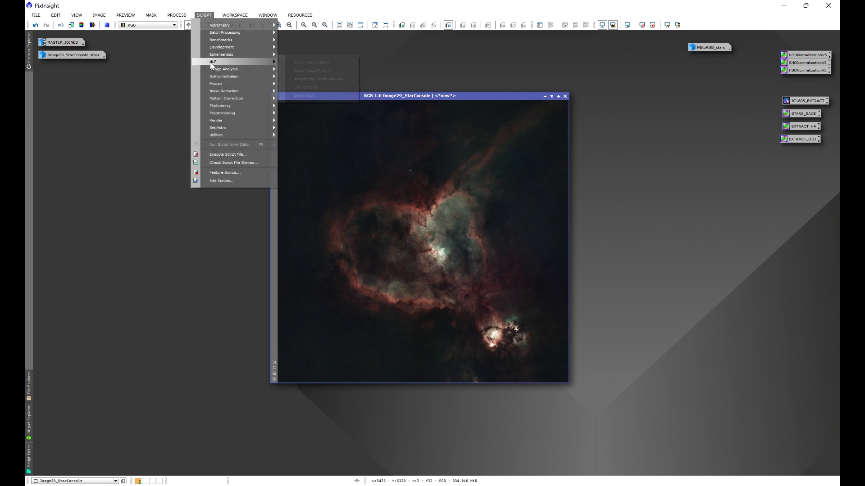
Step: Launch HLP Astro Image Detail, review its defaults (Large 5.00, Small 1.00), then close it
mouse_move(210, 62)
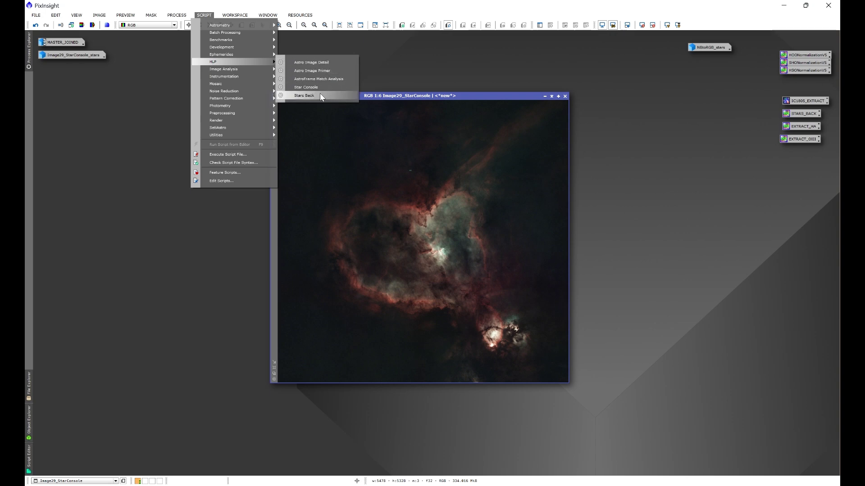
left_click(319, 64)
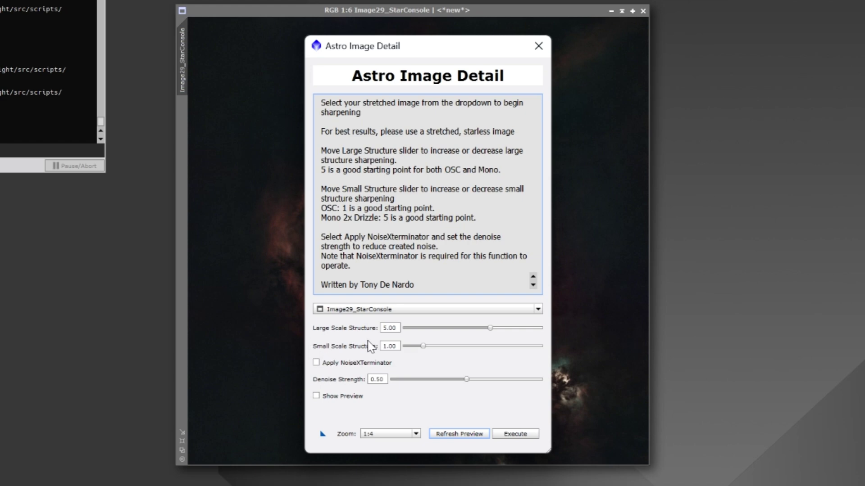
key("Escape")
Step: Open MultiscaleLinearTransform, reset it, and set it to 5 layers
left_click(177, 15)
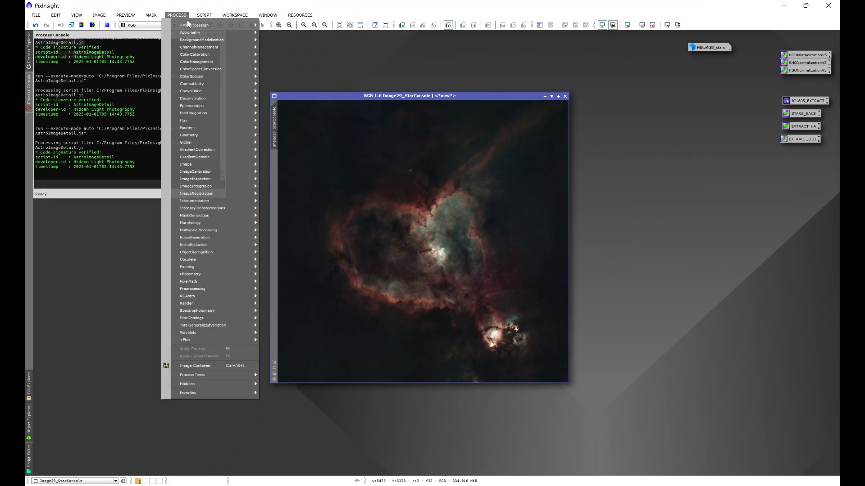
mouse_move(194, 24)
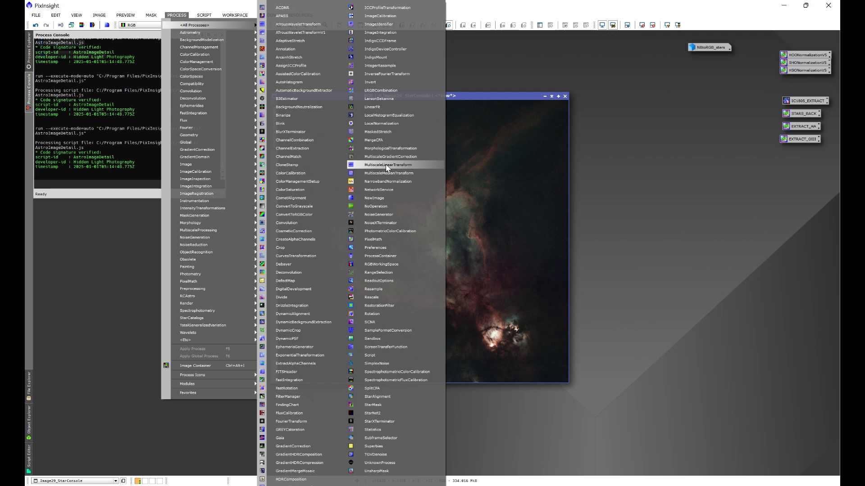
left_click(386, 165)
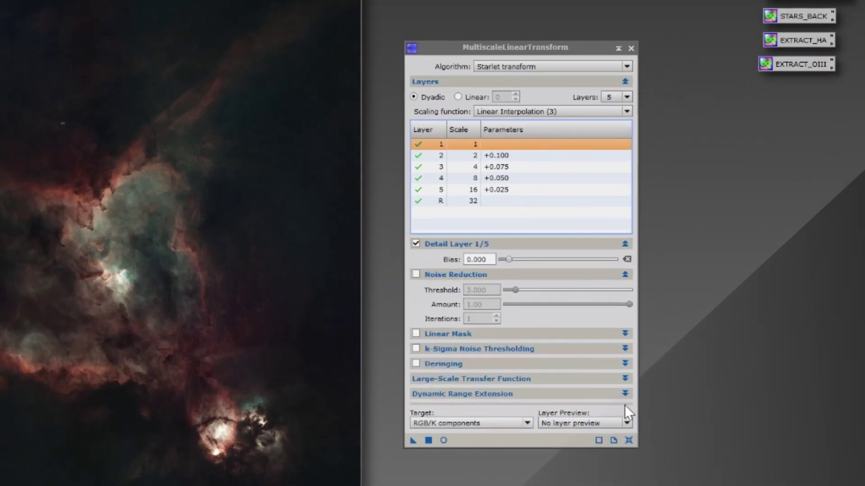
left_click(711, 340)
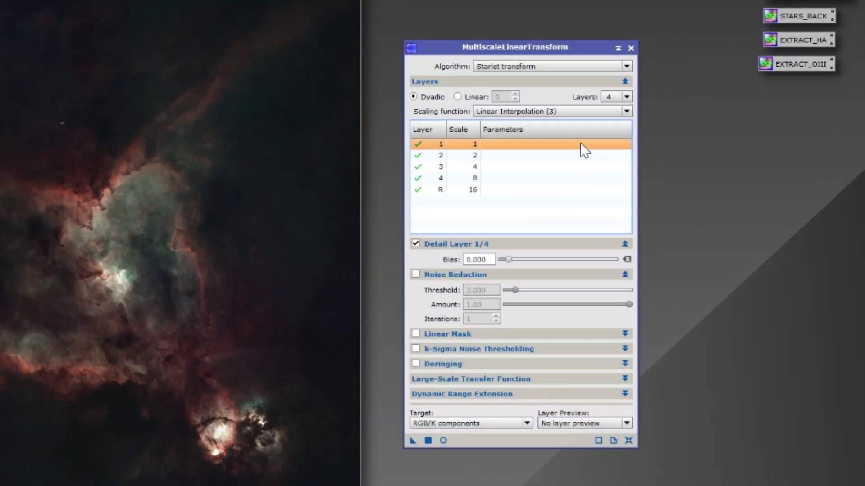
left_click(609, 96)
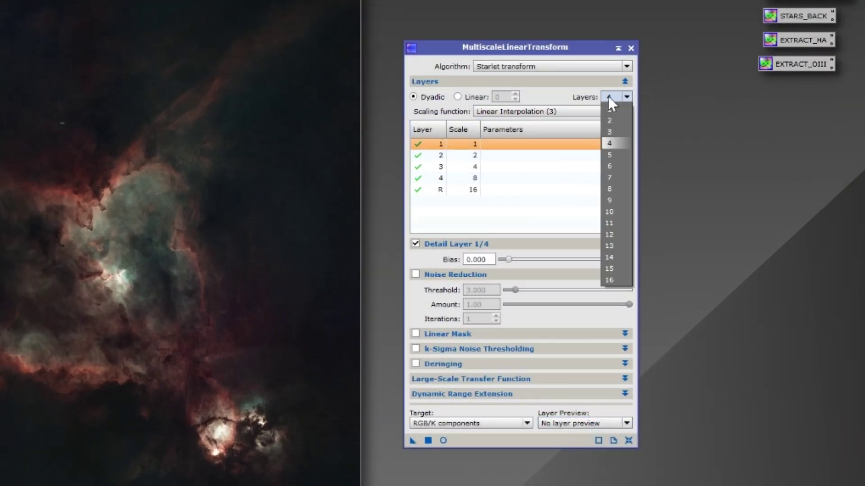
left_click(618, 154)
Step: Give layer 5 bias 0.025 and layer 4 bias 0.050, then close unapplied
left_click(529, 186)
double_click(478, 259)
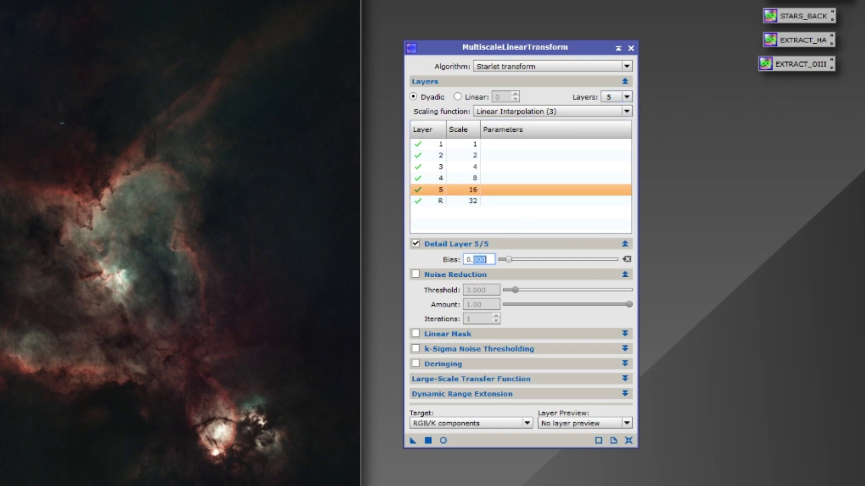
type("025")
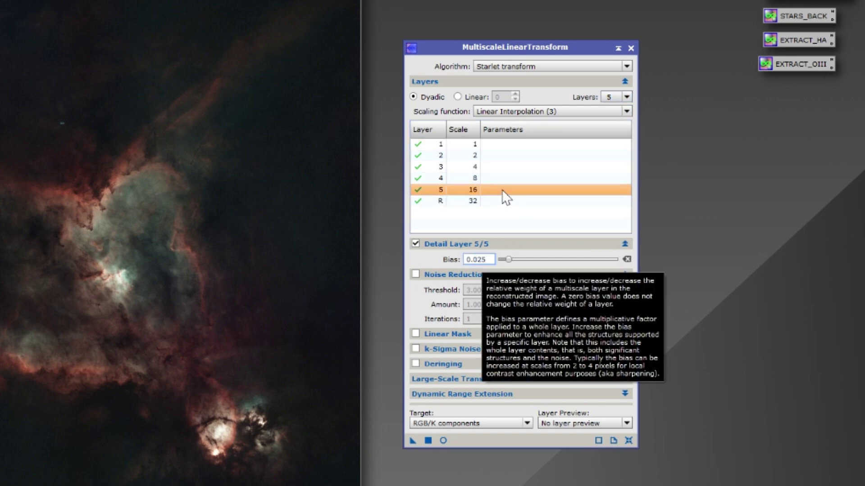
left_click(502, 180)
double_click(478, 259)
type("05")
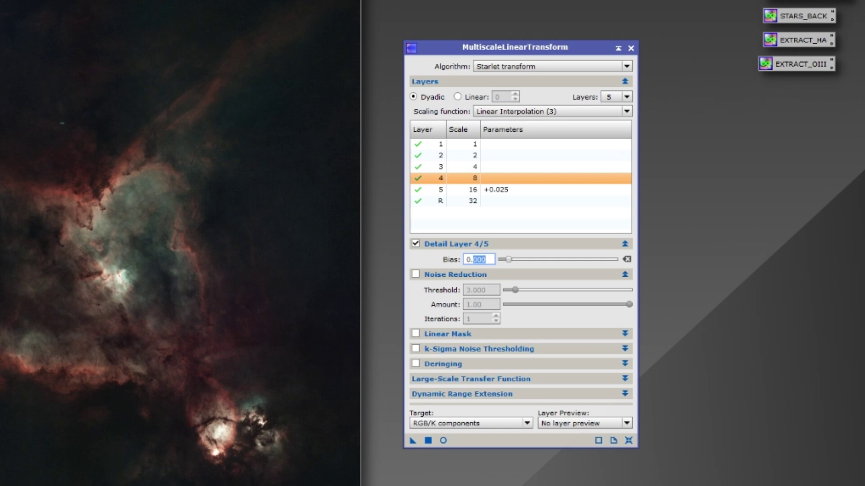
left_click(505, 166)
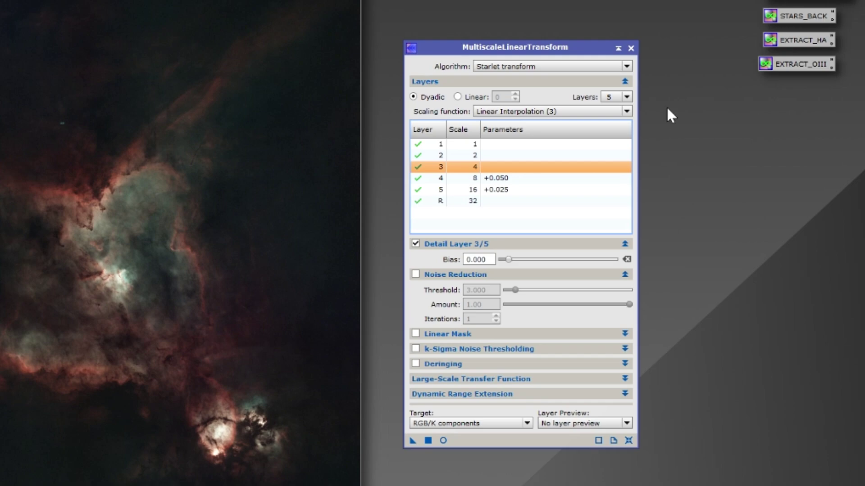
left_click(630, 48)
Step: Relaunch Astro Image Detail and drag Large Scale Structure down, then up to 7.20
left_click(205, 15)
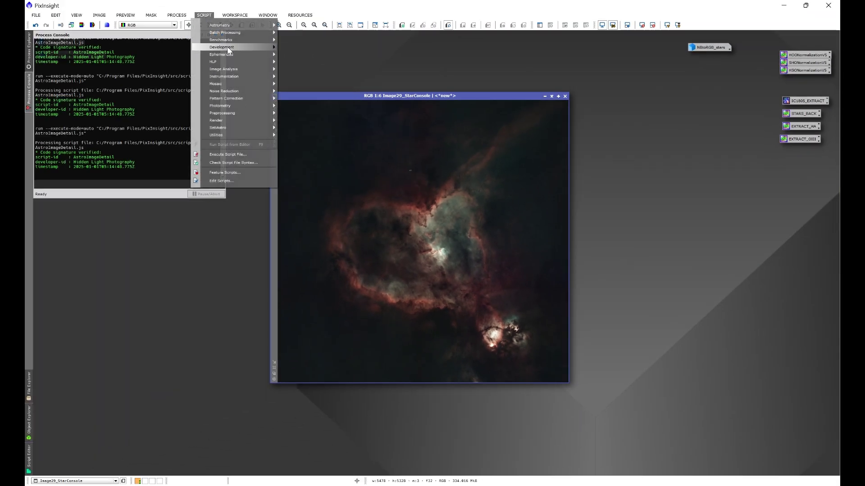
mouse_move(229, 61)
left_click(296, 62)
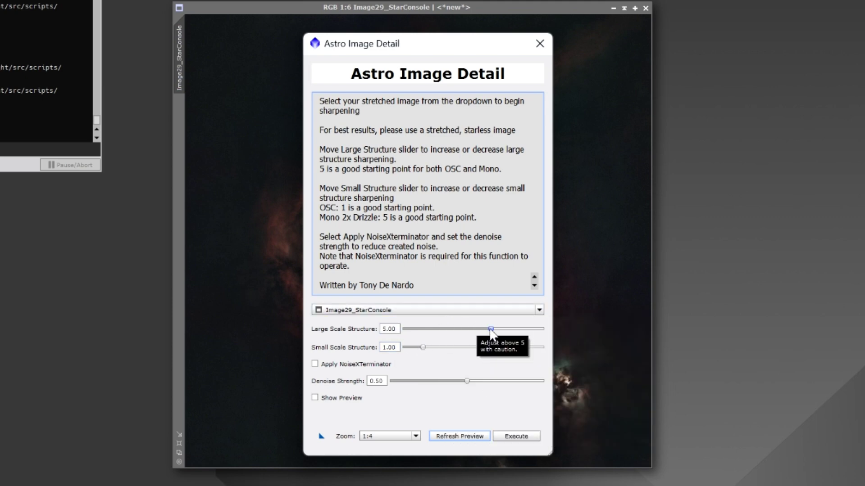
left_click_drag(490, 329, 443, 331)
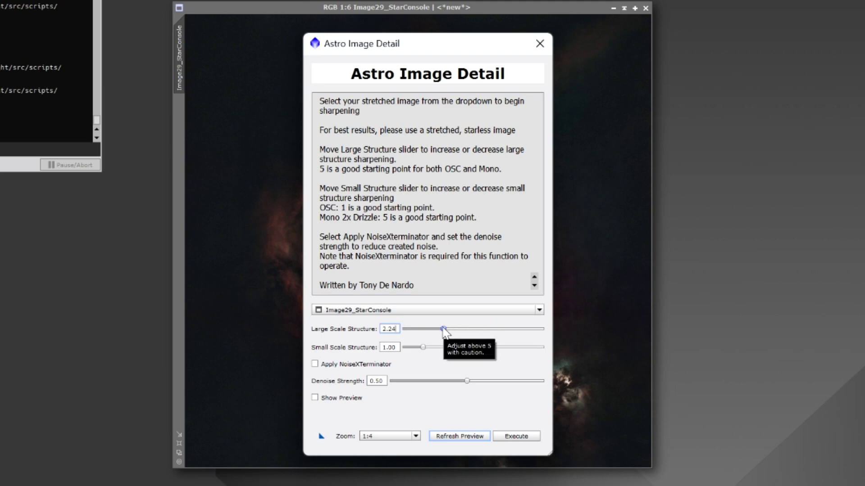
left_click_drag(444, 329, 529, 341)
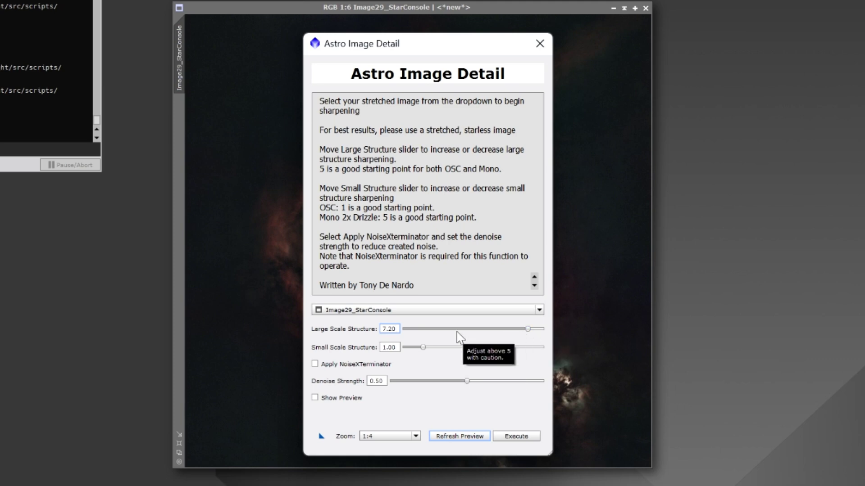
left_click(396, 329)
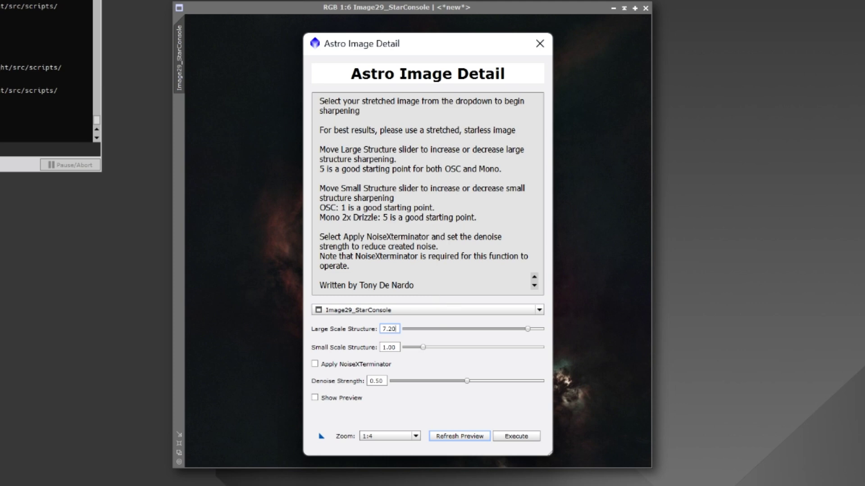
double_click(388, 329)
Step: Set Large Scale Structure to 5.00 and enable Apply NoiseXTerminator
type("5")
left_click(389, 348)
left_click(315, 365)
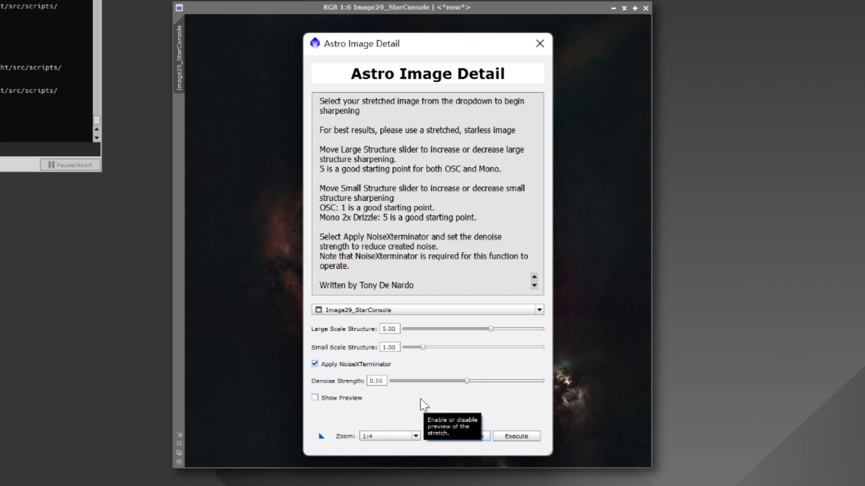
Step: Set the preview zoom to 1:1 and enable Show Preview
left_click(390, 437)
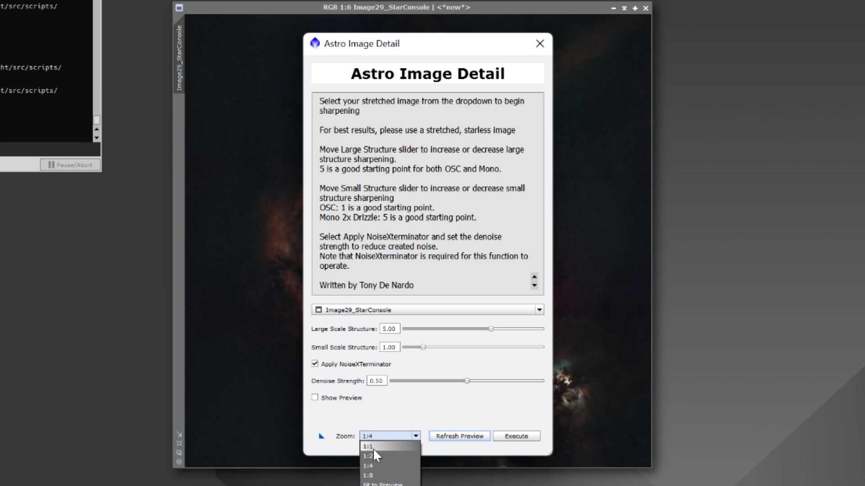
left_click(373, 447)
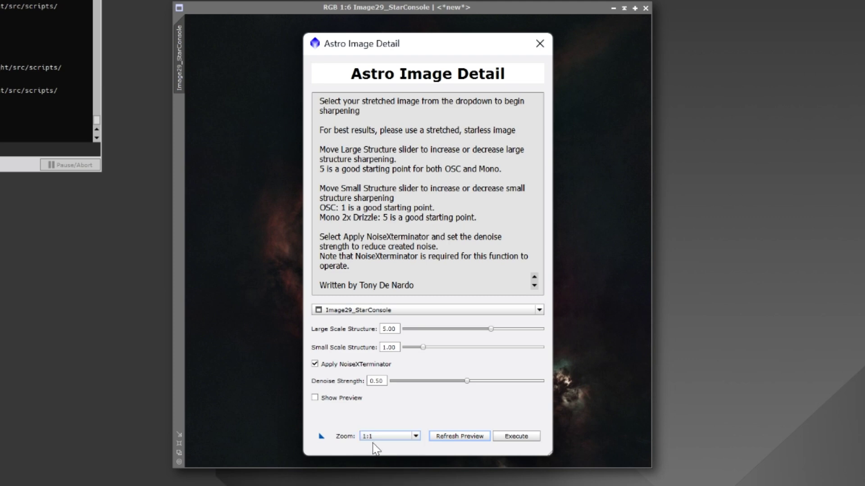
left_click(315, 398)
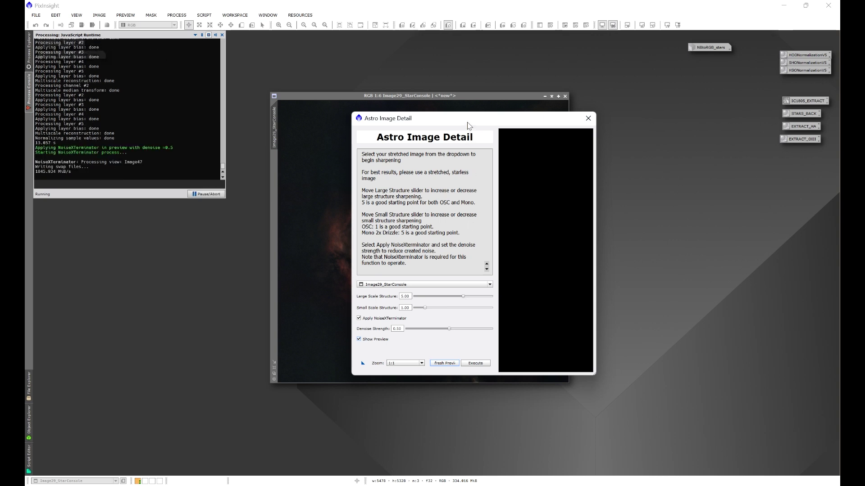
Step: Move and enlarge the script window, then pan the preview to the nebula's upper-left detail
left_click_drag(468, 126, 293, 46)
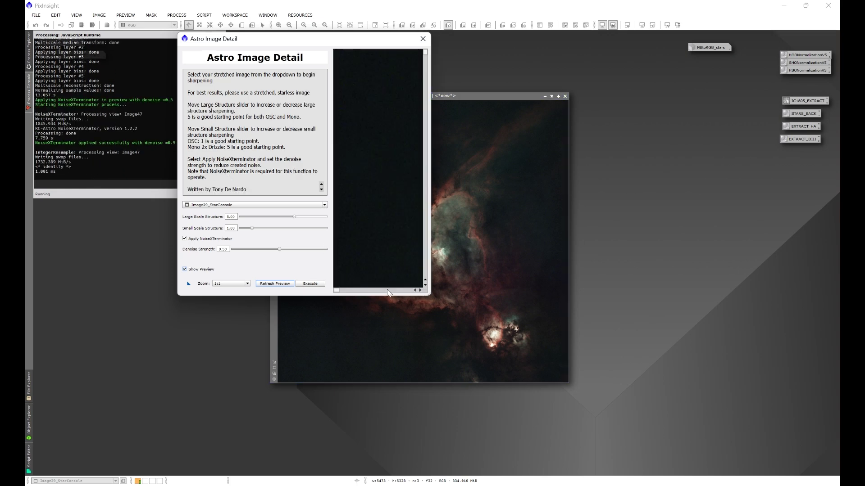
left_click_drag(429, 294, 759, 483)
left_click_drag(636, 331, 374, 164)
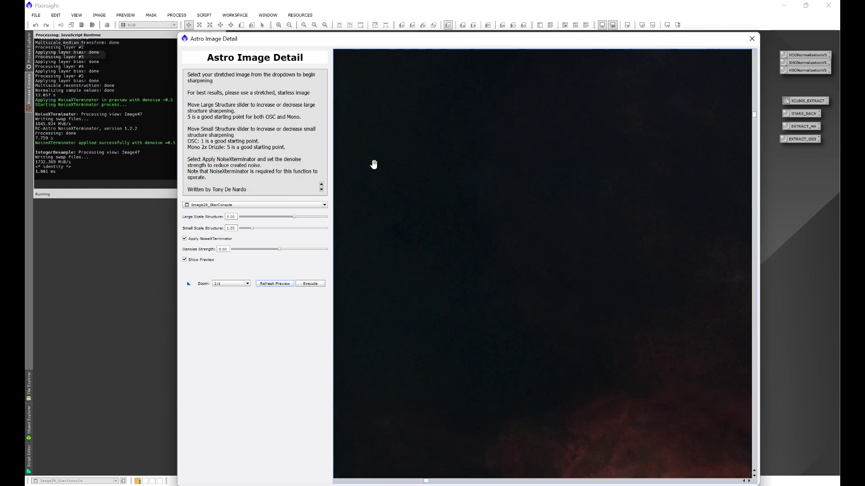
left_click_drag(695, 389, 475, 175)
left_click_drag(685, 436, 493, 287)
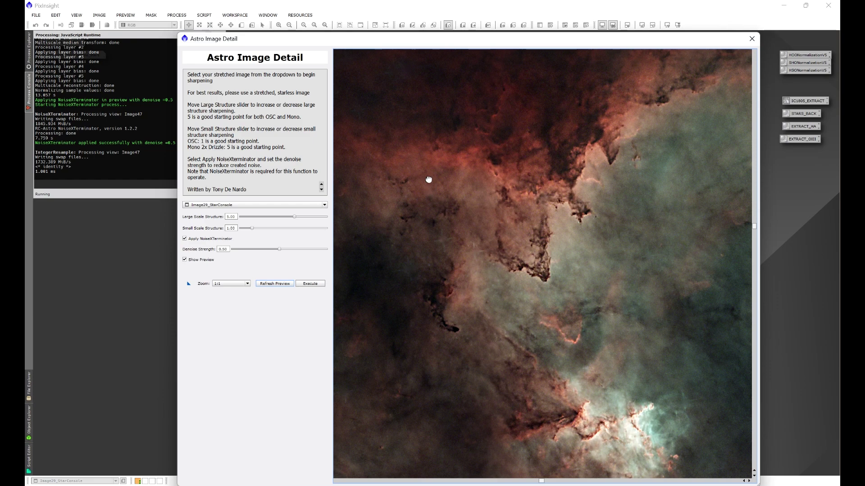
left_click_drag(428, 179, 572, 313)
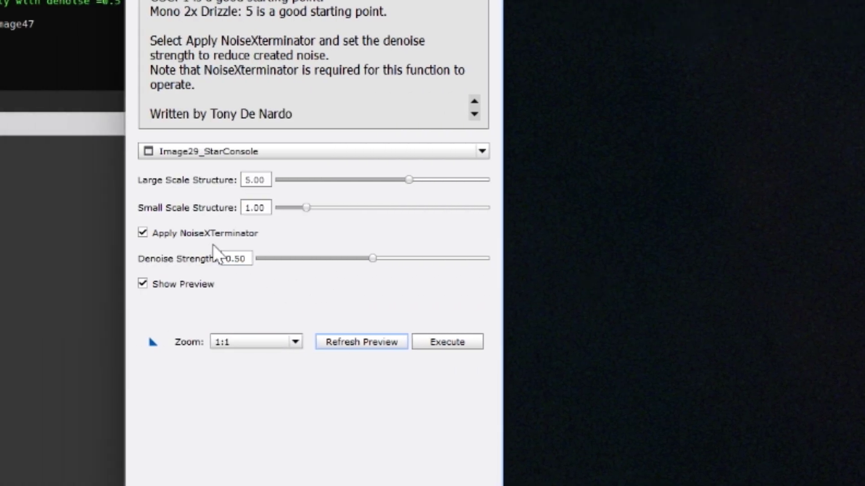
Step: Change Denoise Strength to 0.70 and regenerate the preview with NoiseXTerminator at that strength
left_click(245, 259)
left_click_drag(245, 259, 233, 259)
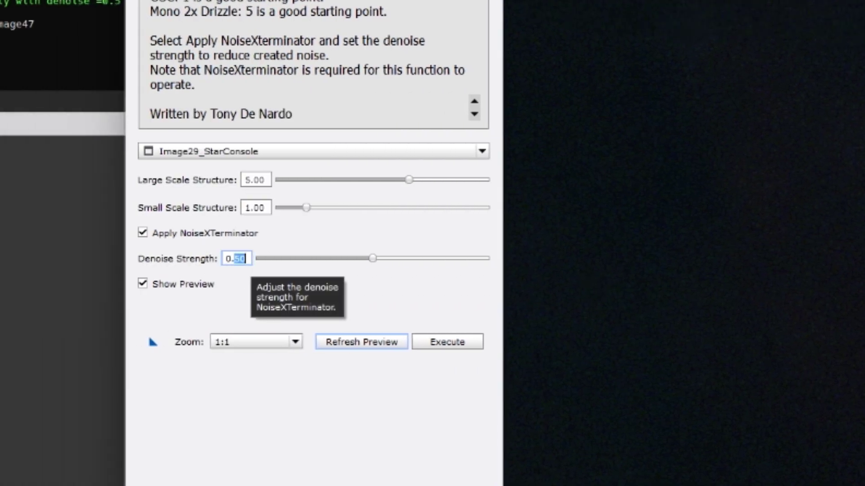
type("6")
key("BackSpace")
type("7")
left_click(260, 208)
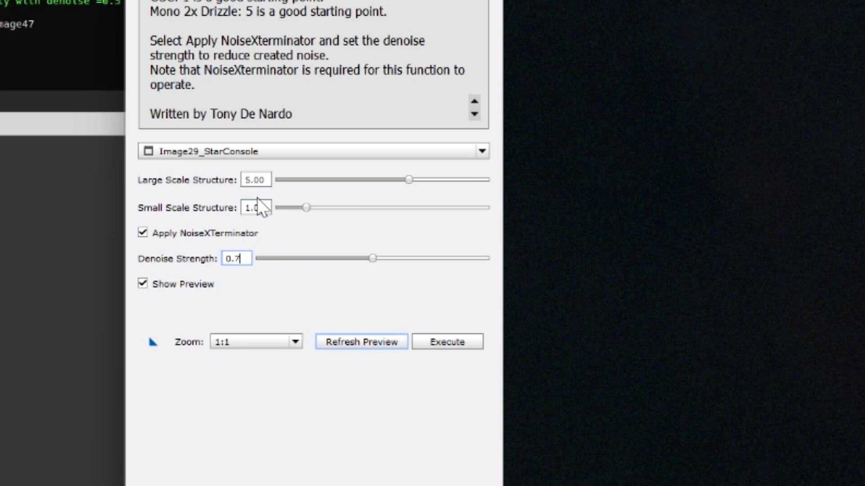
left_click(358, 336)
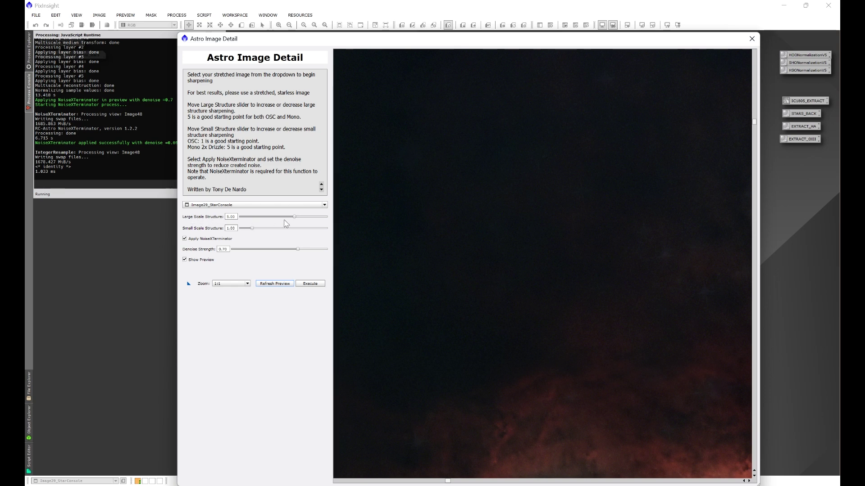
Step: Set Large and Small Scale Structure to 0.00, disable NoiseXTerminator, and refresh the preview
left_click_drag(294, 216, 199, 222)
left_click_drag(252, 228, 243, 229)
left_click(184, 239)
left_click_drag(598, 338, 425, 177)
left_click_drag(512, 306, 536, 270)
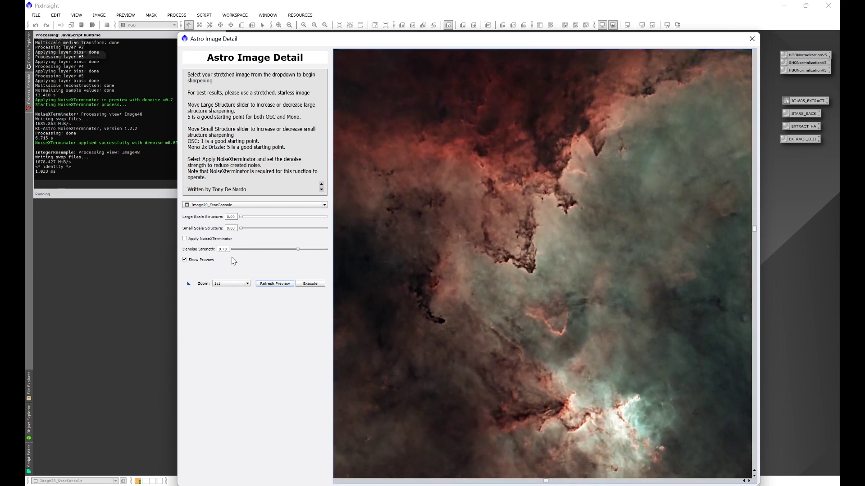
left_click(272, 285)
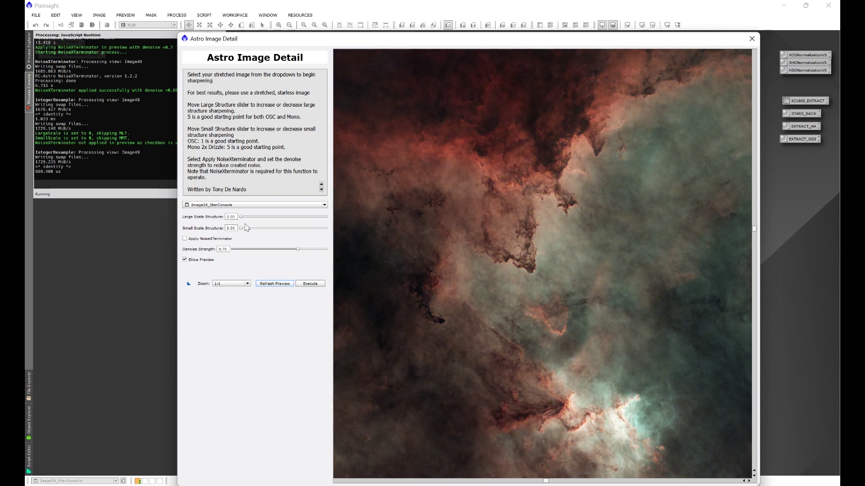
Step: Set Large Scale Structure to 5 and refresh the preview
double_click(231, 217)
type("5")
key("Return")
left_click(271, 285)
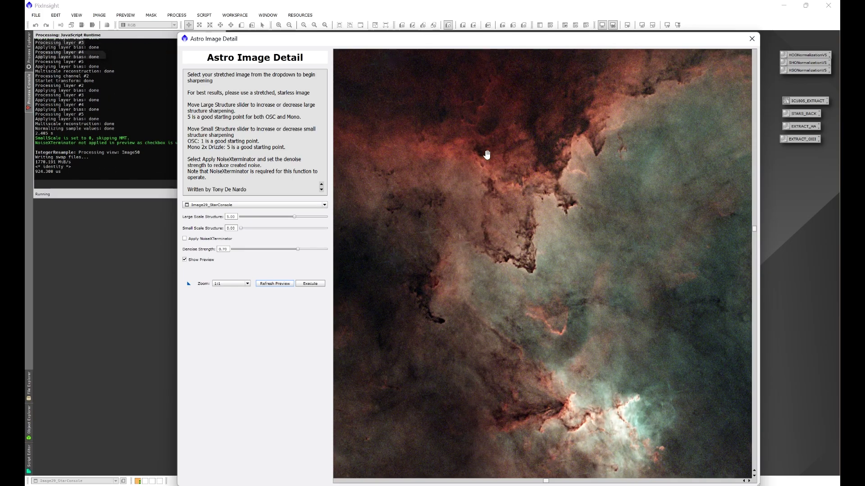
Step: Set Small Scale Structure to 1 and refresh the preview with both sharpening scales
double_click(230, 228)
type("1")
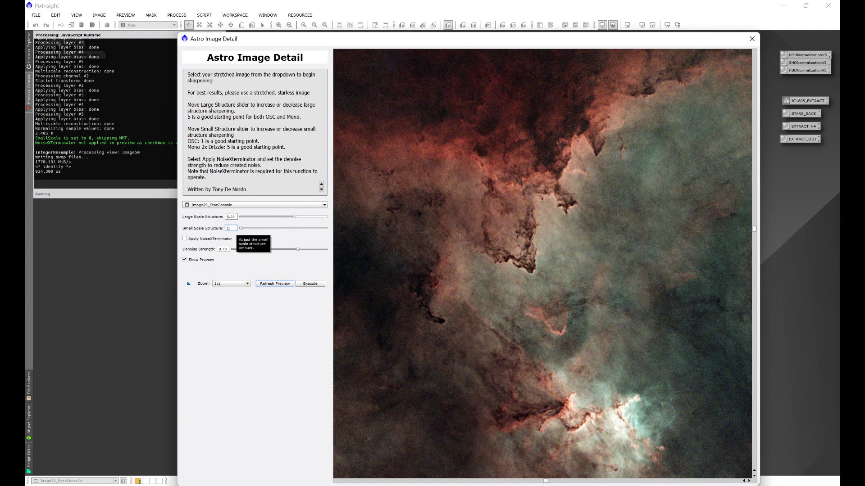
key("Return")
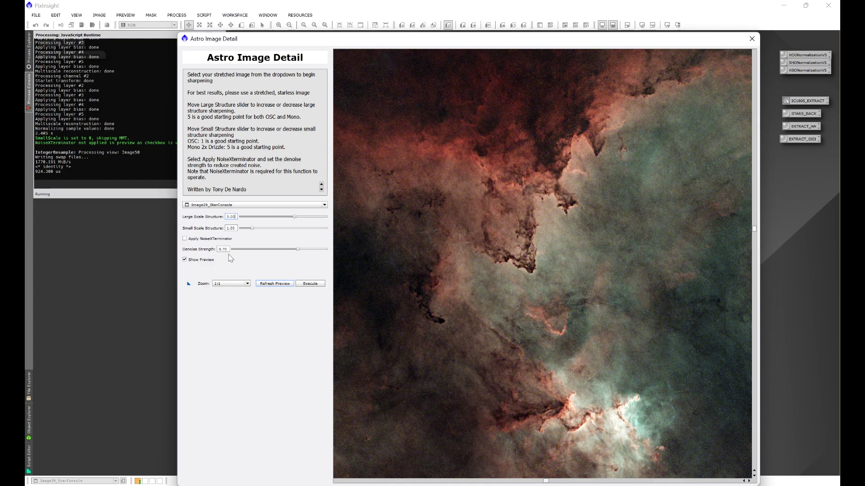
left_click(273, 284)
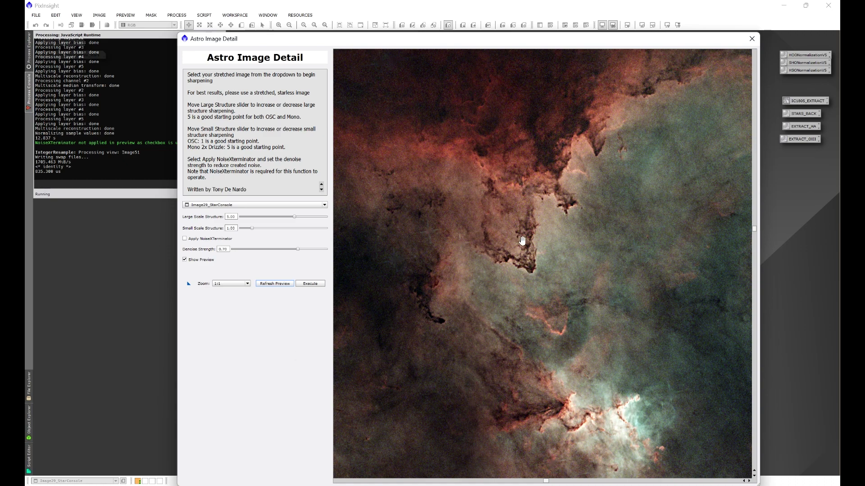
Step: Re-enable Apply NoiseXTerminator at 0.70 and refresh the sharpened preview
left_click(185, 239)
left_click(275, 283)
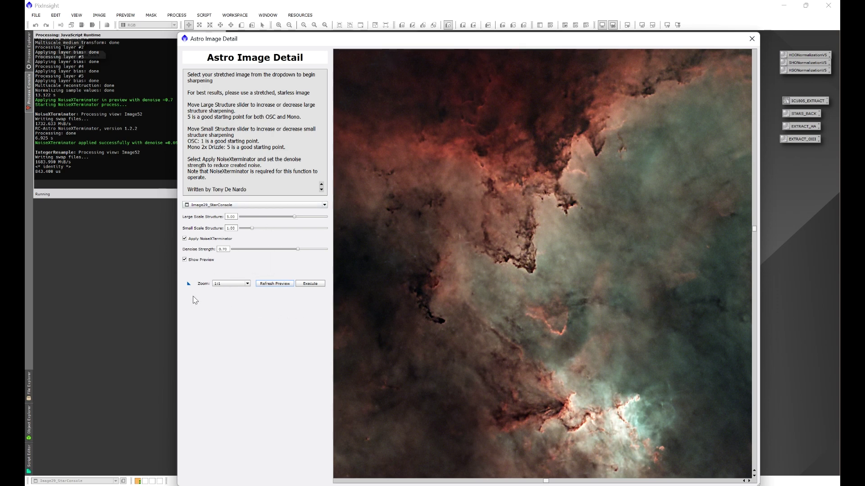
Step: Save the script settings as a Process10 icon and apply it to Image29_StarConsole
left_click_drag(189, 284, 113, 299)
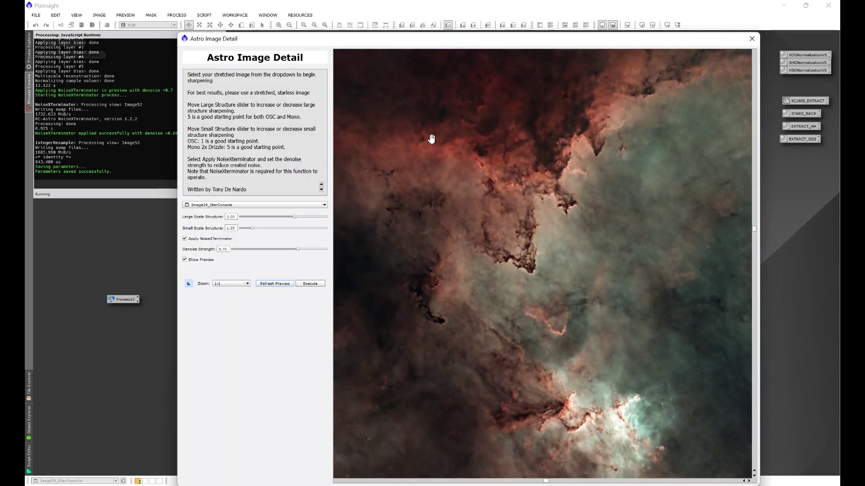
left_click(752, 38)
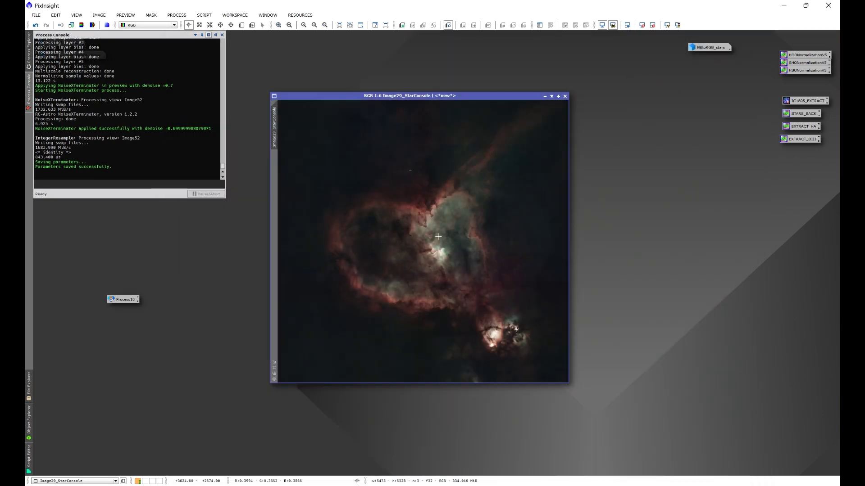
left_click(126, 302)
left_click_drag(184, 308, 471, 236)
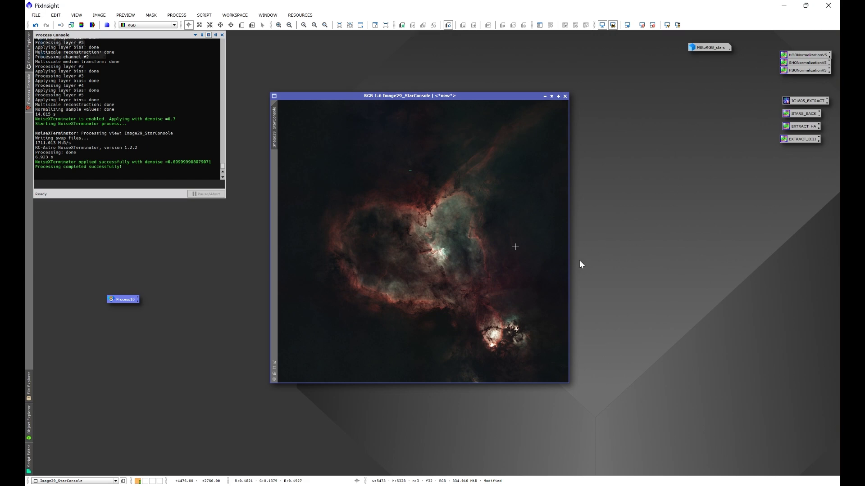
Step: Zoom Image29_StarConsole to 1:1 and inspect the sharpened central nebula detail
scroll(423, 217, "up", 5)
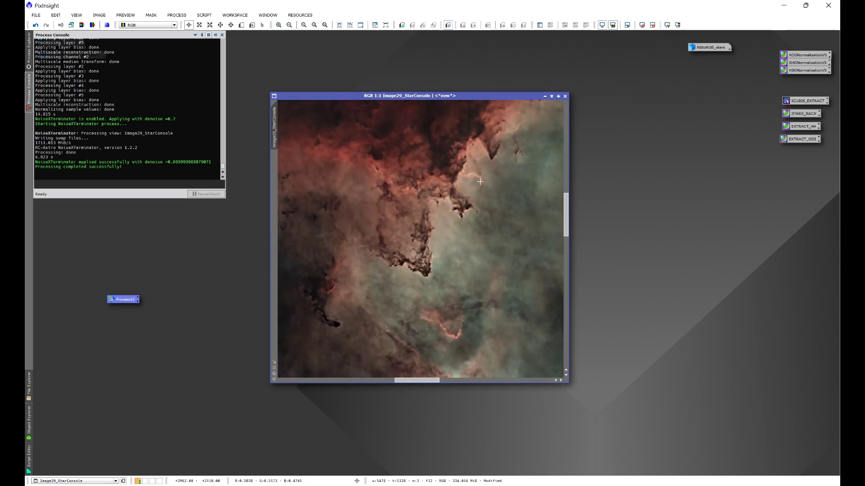
left_click_drag(500, 225, 478, 234)
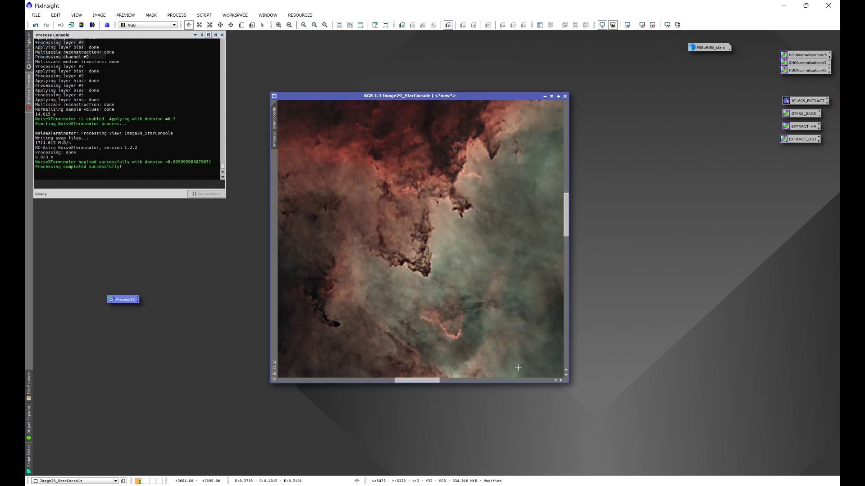